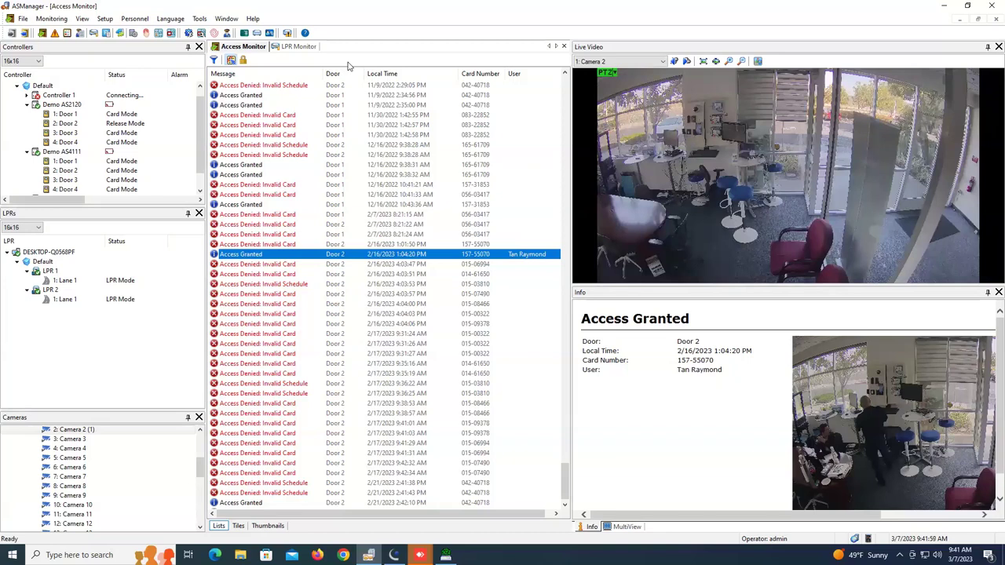
Open Personnel > Users, review the Parking Lot, Area and SSN custom fields, and cancel unchanged
{"action": "left_click", "coordinate": [134, 18]}
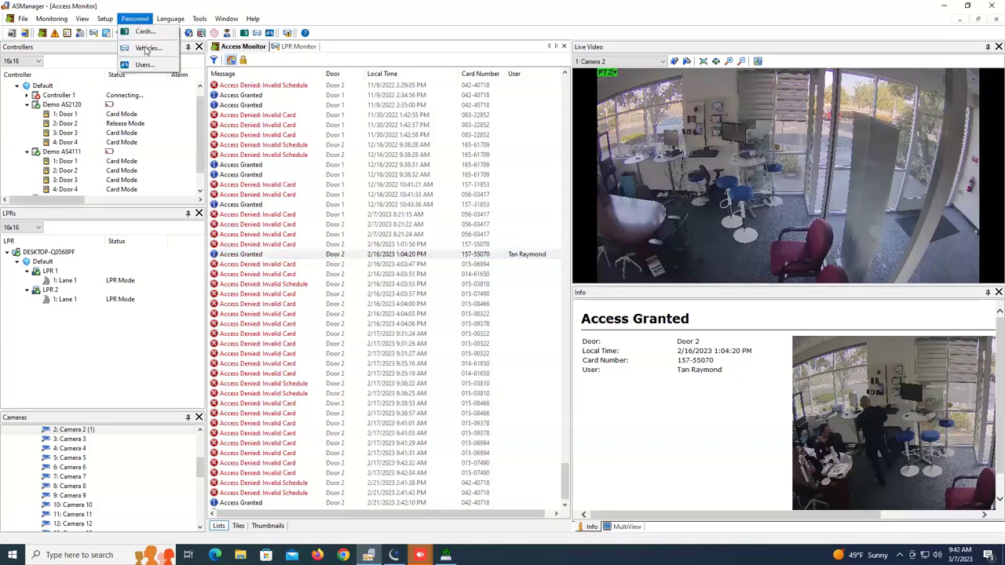
{"action": "left_click", "coordinate": [145, 64]}
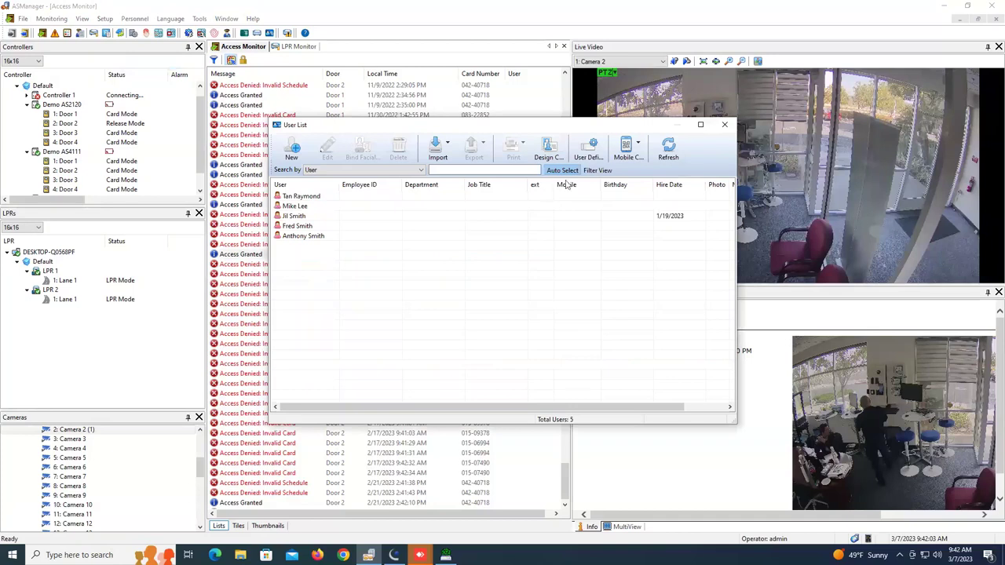
{"action": "left_click", "coordinate": [588, 149]}
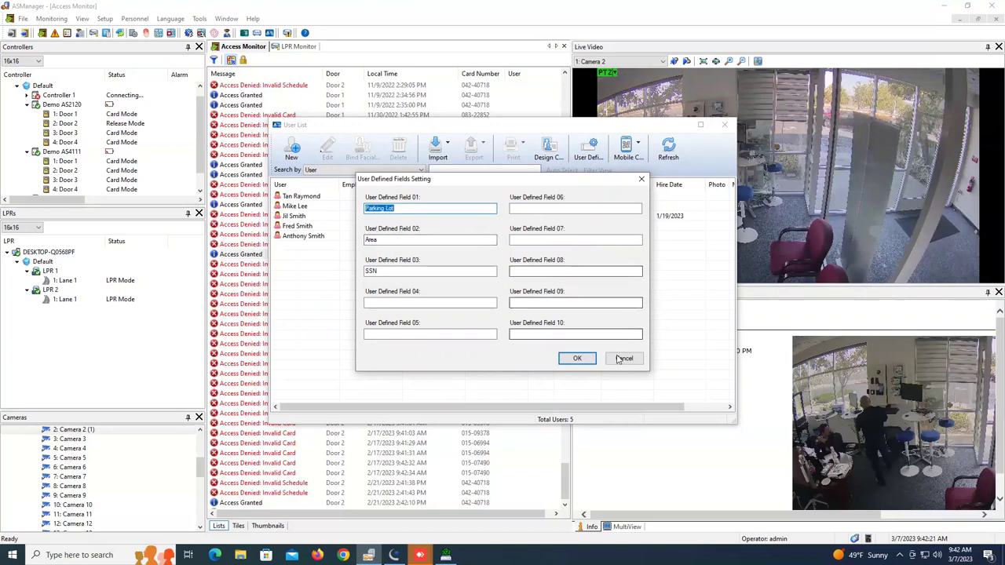
{"action": "left_click", "coordinate": [622, 359]}
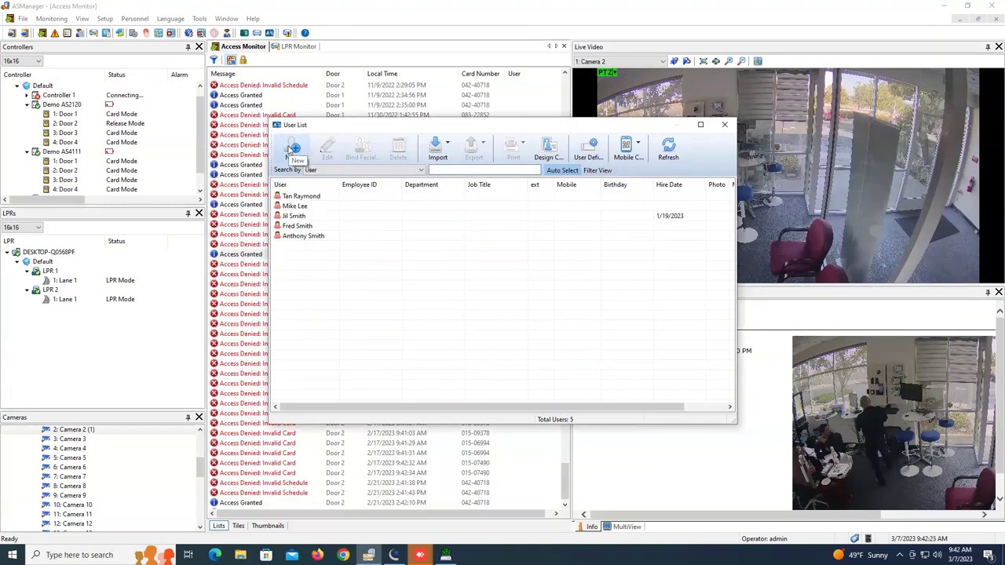
Look over a new user form's Home and Business tabs, then close it and the User List unsaved
{"action": "left_click", "coordinate": [294, 151]}
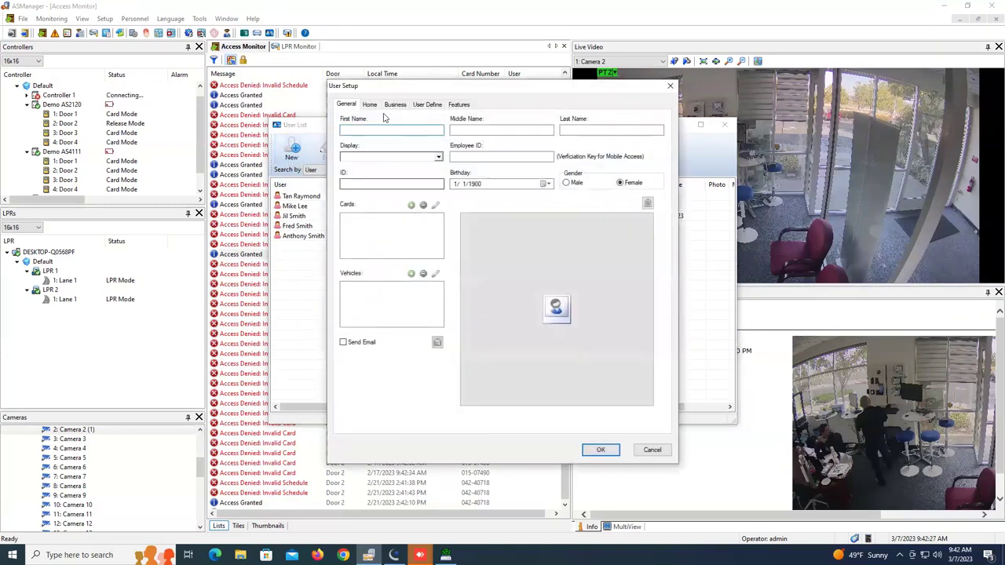
{"action": "left_click", "coordinate": [375, 110]}
{"action": "left_click", "coordinate": [393, 108]}
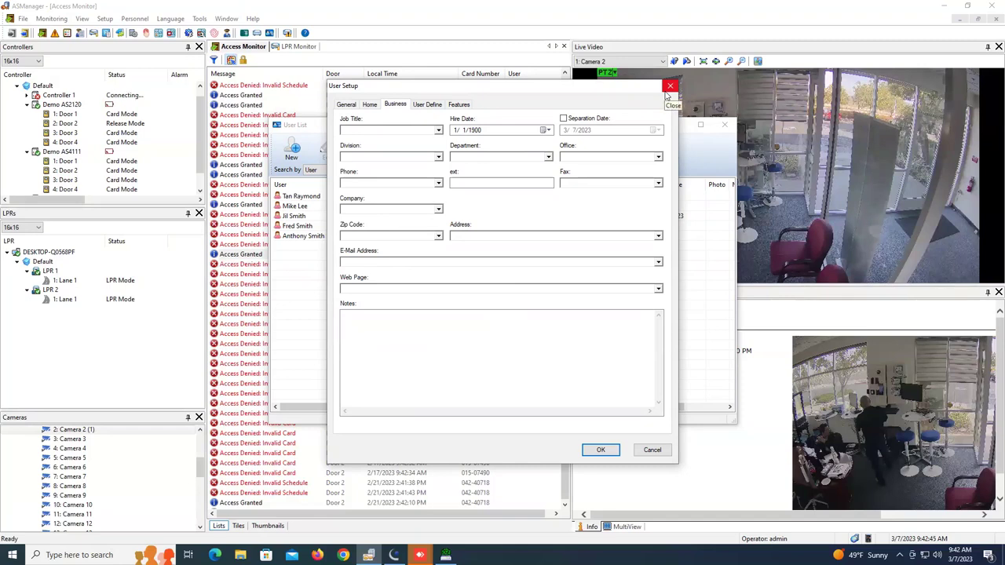
{"action": "left_click", "coordinate": [668, 86]}
{"action": "left_click", "coordinate": [723, 124]}
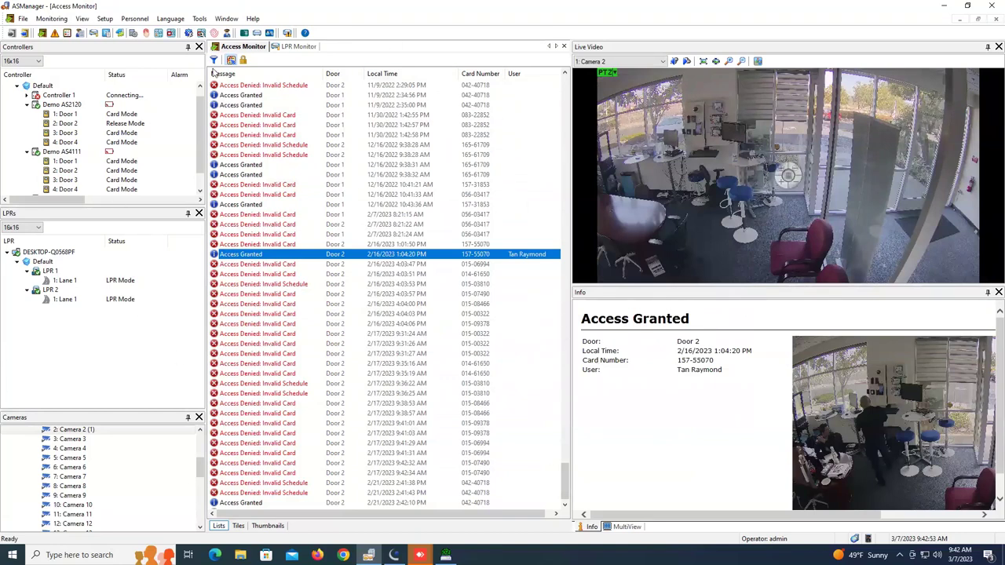
From Personnel > Users, open the User Defined settings and name field 04 'Garage'
{"action": "left_click", "coordinate": [134, 19]}
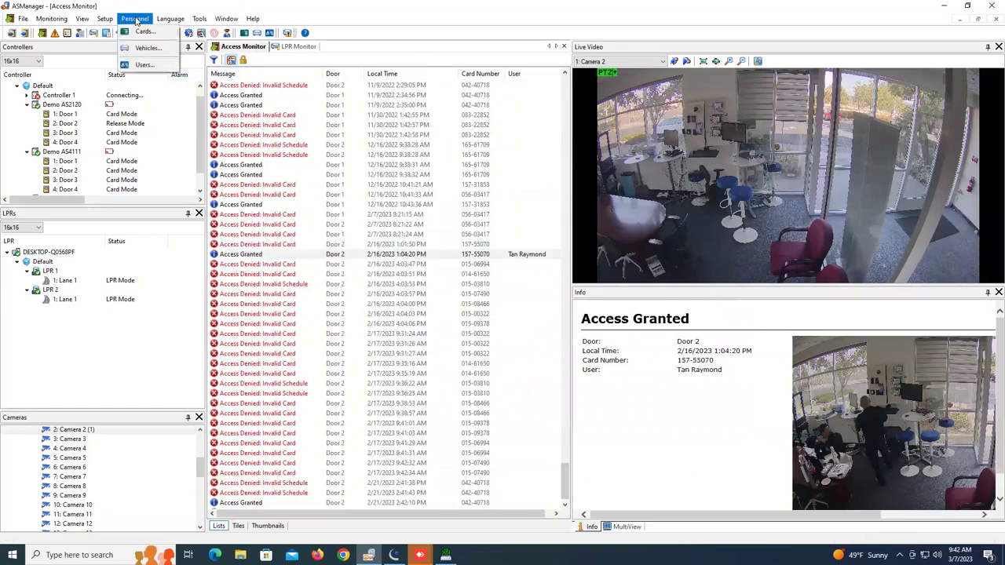
{"action": "left_click", "coordinate": [153, 68]}
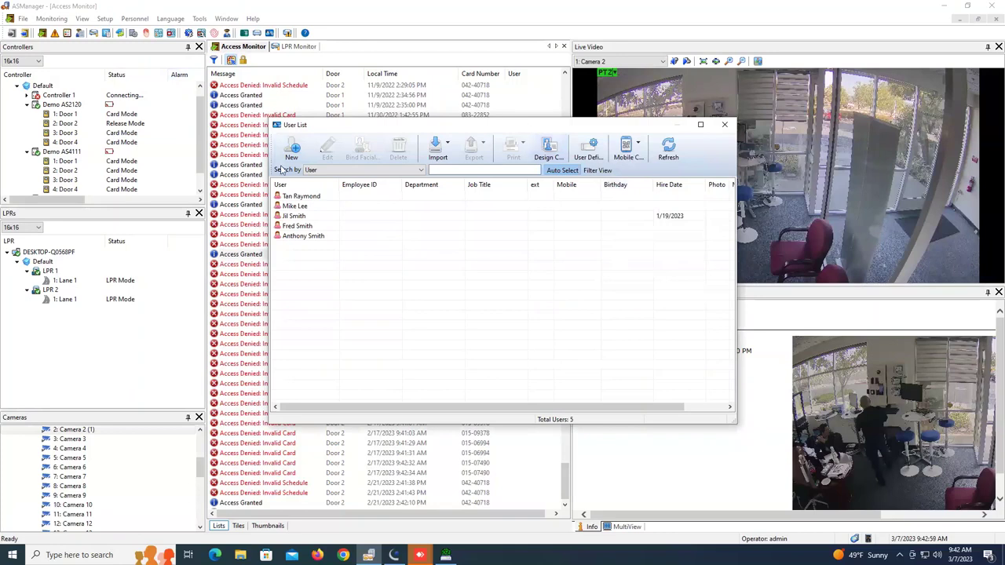
{"action": "left_click", "coordinate": [593, 155]}
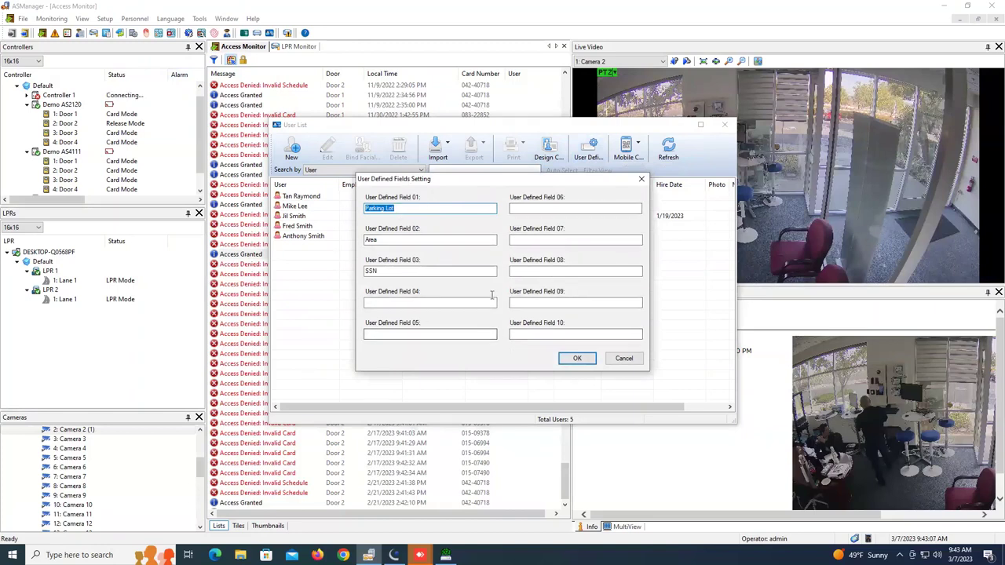
{"action": "left_click", "coordinate": [550, 208]}
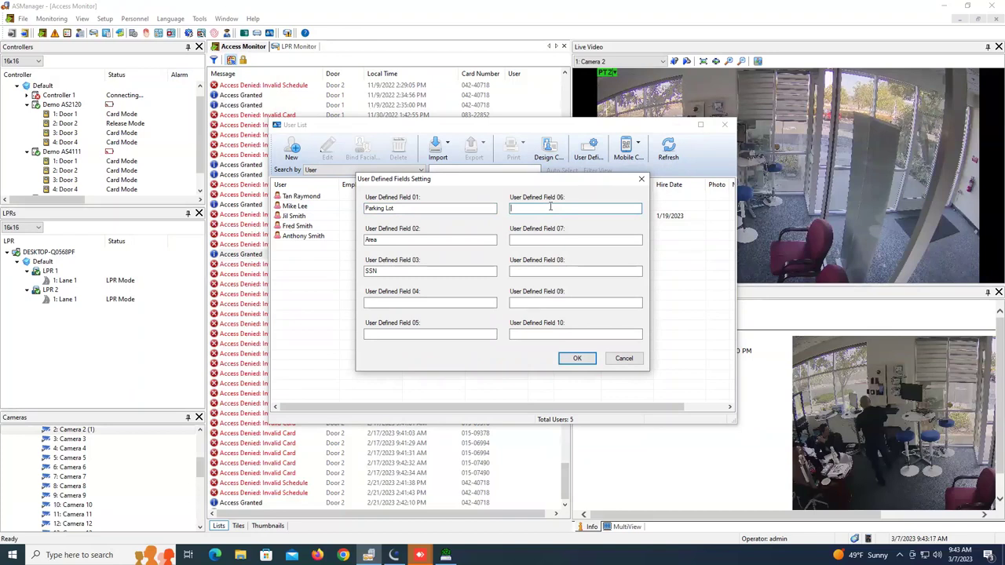
{"action": "left_click", "coordinate": [425, 302]}
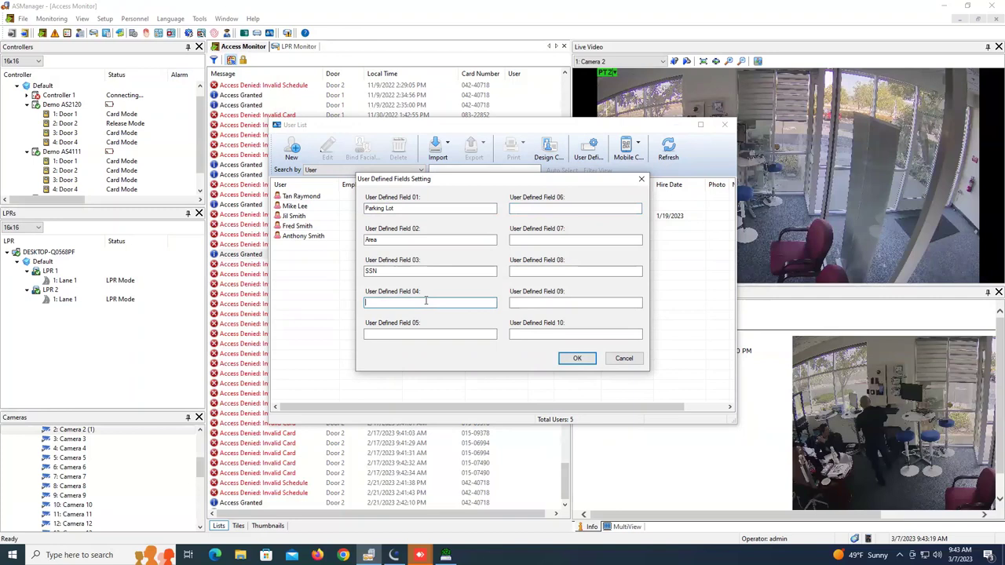
{"action": "type", "text": "Garage"}
{"action": "left_click", "coordinate": [575, 358]}
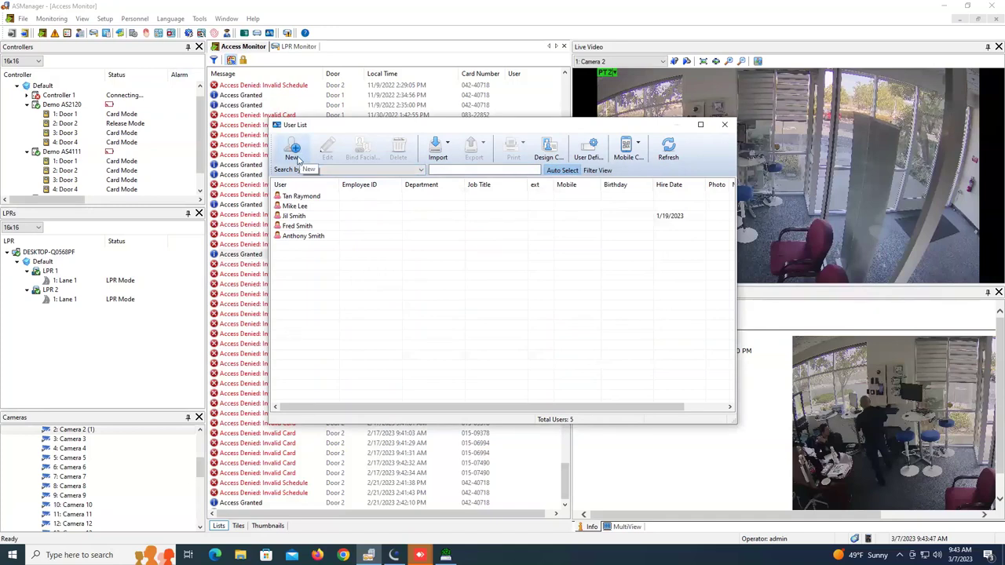
Add a new user with Garage value 'Garage 1' and a first and last name, and save it past the device group warning
{"action": "left_click", "coordinate": [298, 156]}
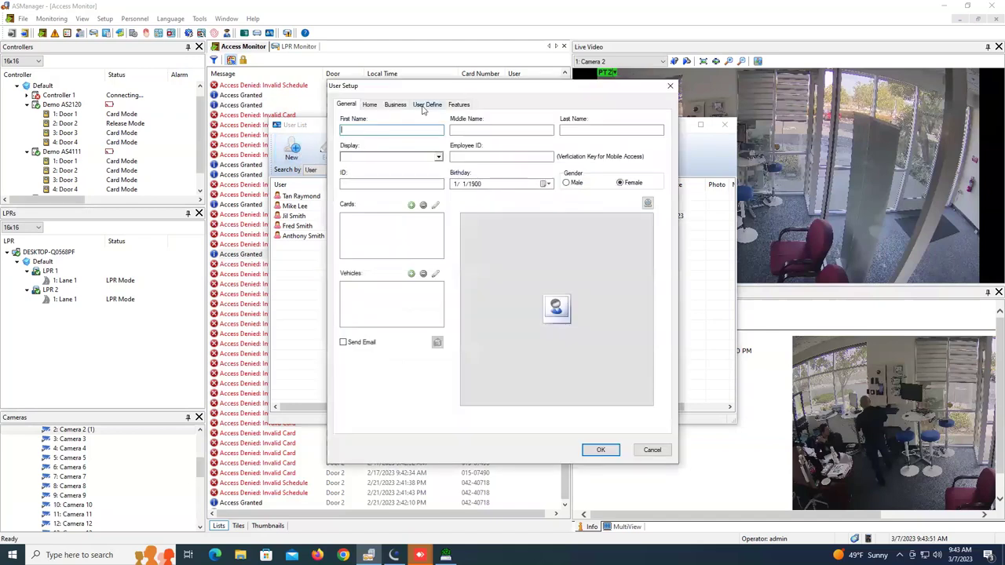
{"action": "left_click", "coordinate": [424, 107]}
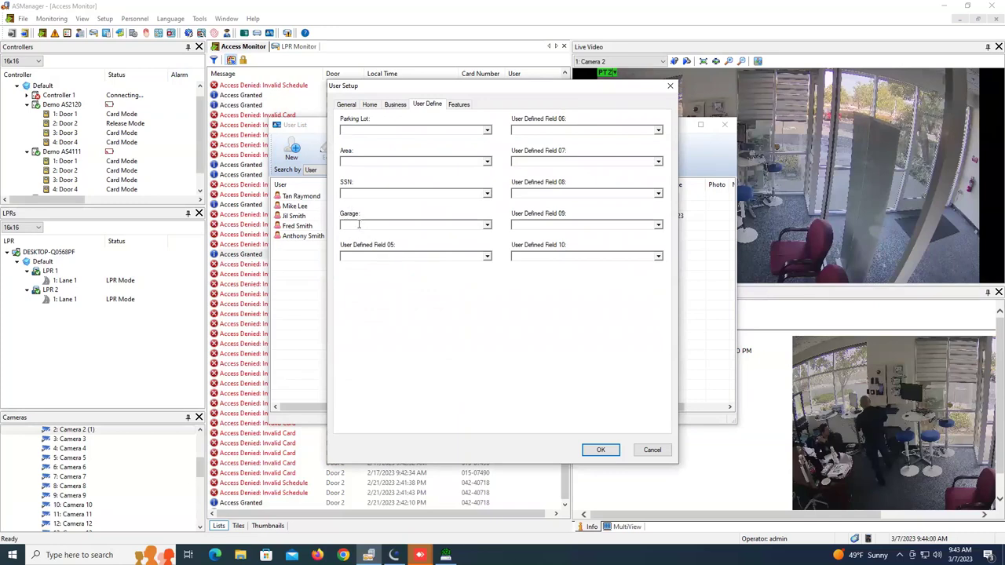
{"action": "type", "text": "Gate"}
{"action": "type", "text": "rage 1"}
{"action": "left_click", "coordinate": [346, 104]}
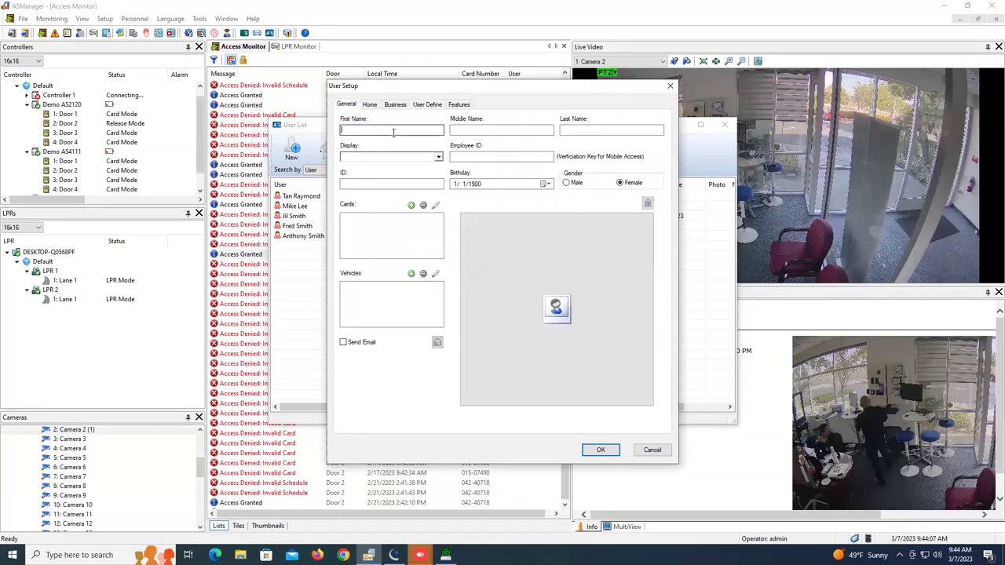
{"action": "key", "text": "Tab"}
{"action": "left_click", "coordinate": [602, 449]}
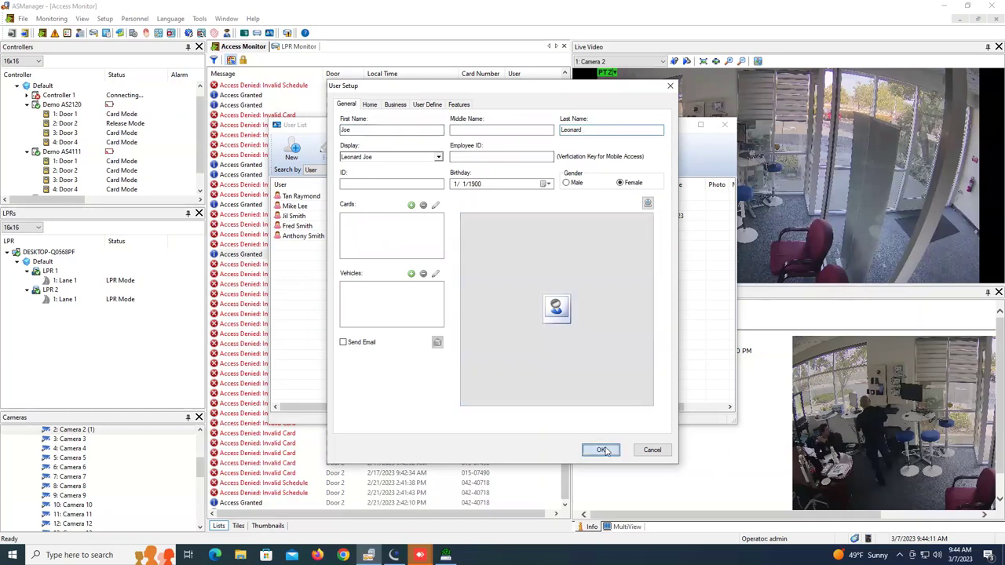
{"action": "left_click", "coordinate": [559, 299]}
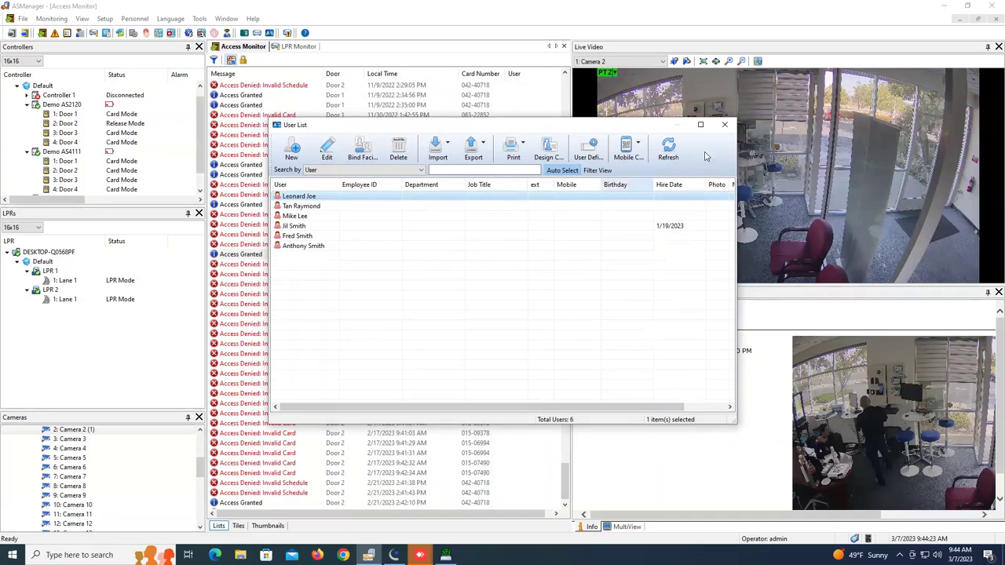
Close the User List and bring up the host computer's action menu
{"action": "left_click", "coordinate": [724, 124]}
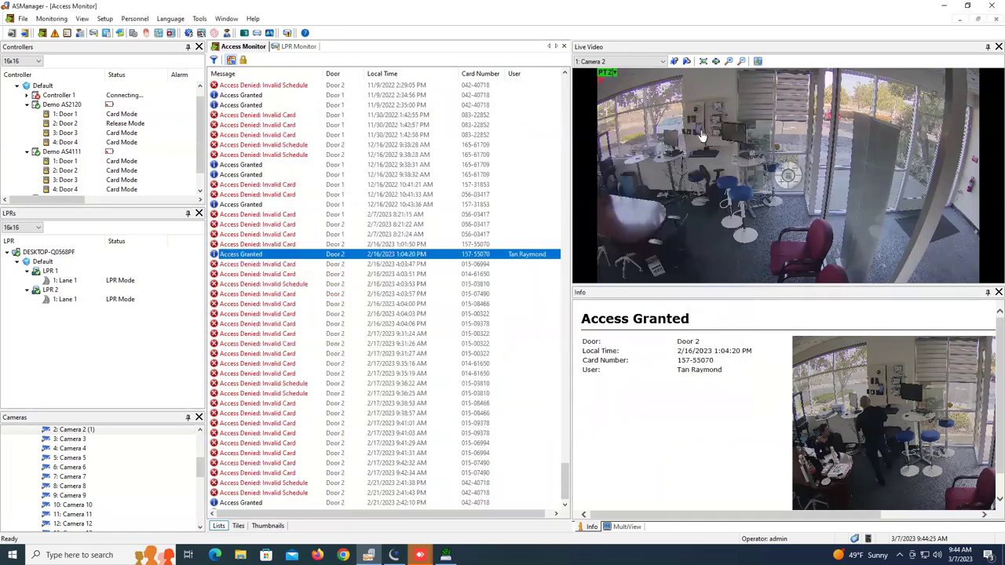
{"action": "scroll", "coordinate": [57, 93], "scroll_direction": "up", "scroll_amount": 1}
{"action": "right_click", "coordinate": [55, 88]}
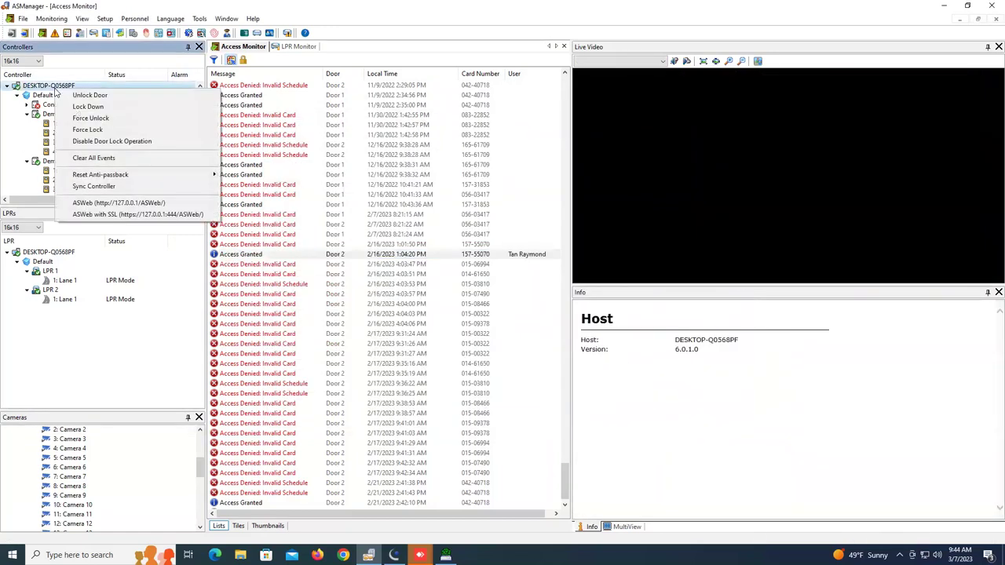
Launch ASWeb, maximize its Access Log, and scroll the filter panel down to the Garage field
{"action": "left_click", "coordinate": [95, 203]}
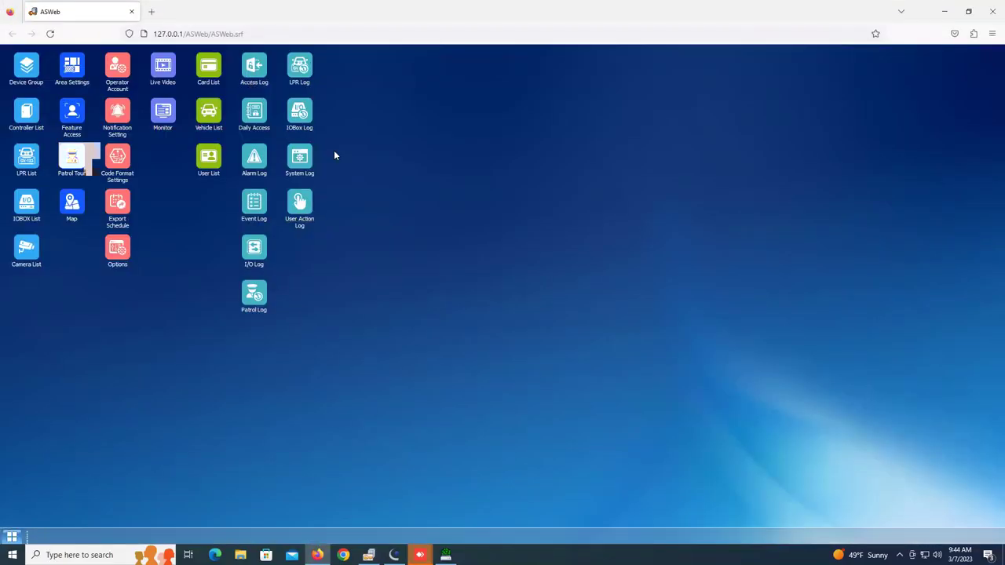
{"action": "left_click", "coordinate": [253, 69]}
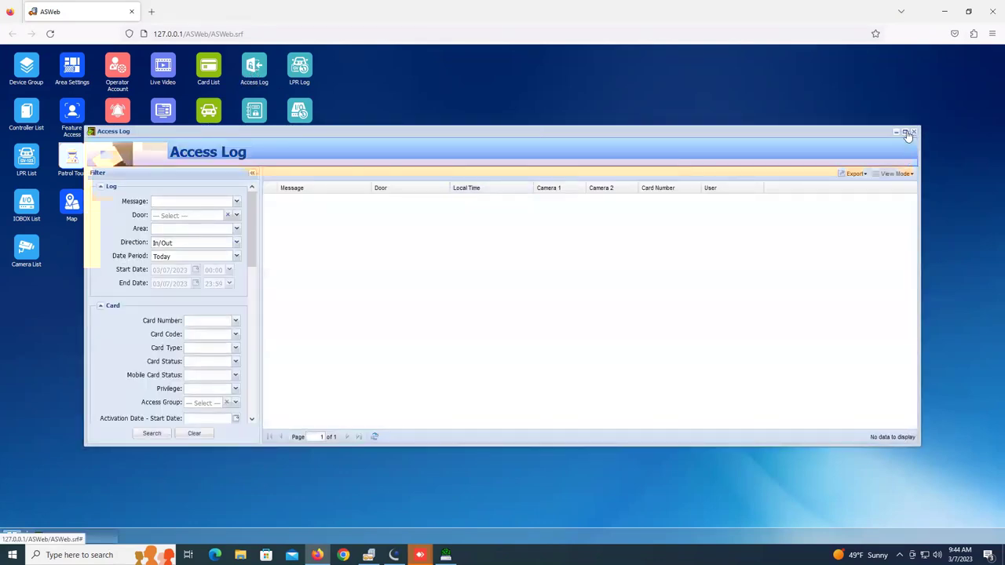
{"action": "left_click", "coordinate": [906, 133]}
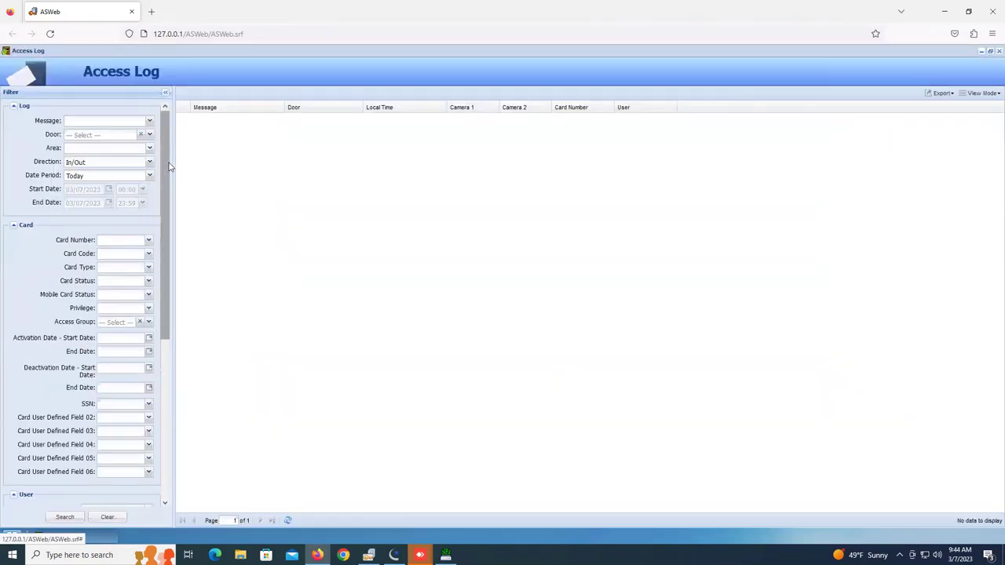
{"action": "left_click_drag", "start_coordinate": [165, 181], "coordinate": [168, 242]}
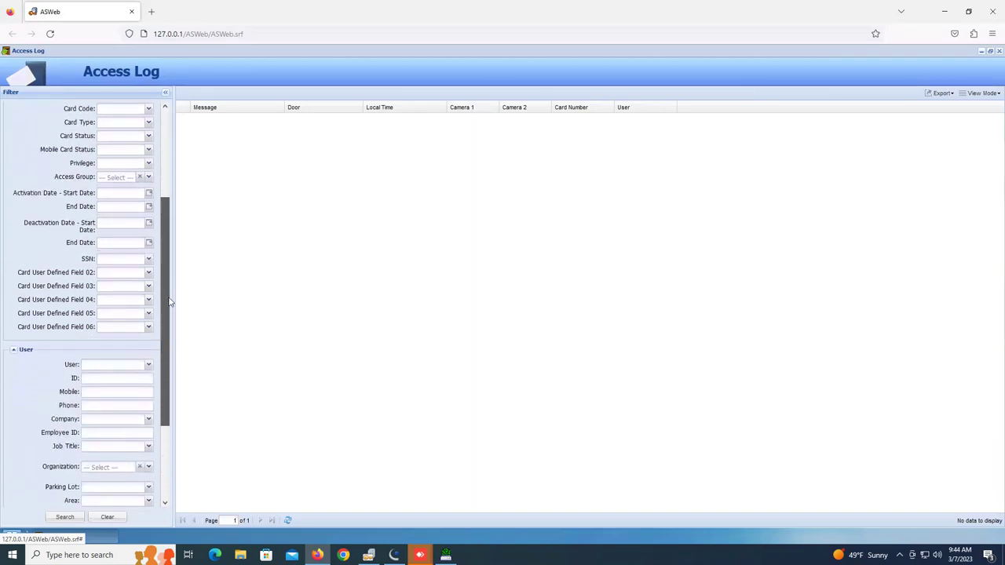
{"action": "left_click_drag", "start_coordinate": [168, 302], "coordinate": [165, 395]}
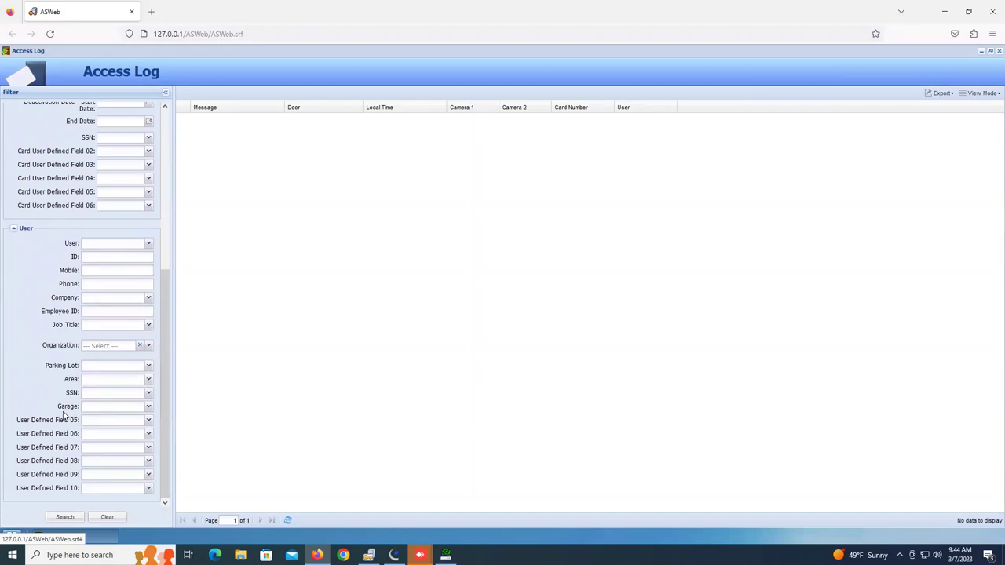
Pick 'Garage 1' from the Access Log's Garage filter dropdown
{"action": "left_click", "coordinate": [148, 408]}
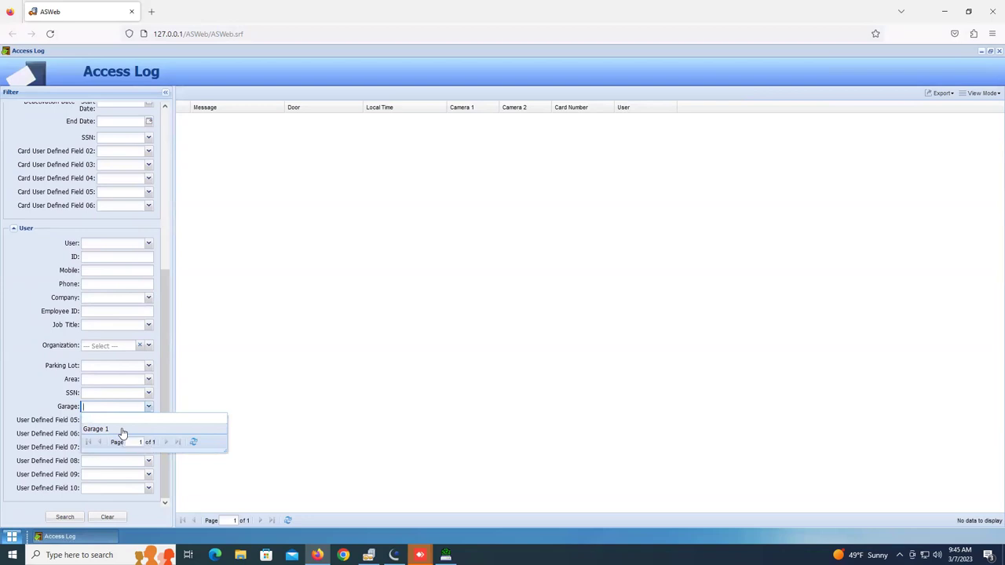
{"action": "left_click", "coordinate": [122, 433]}
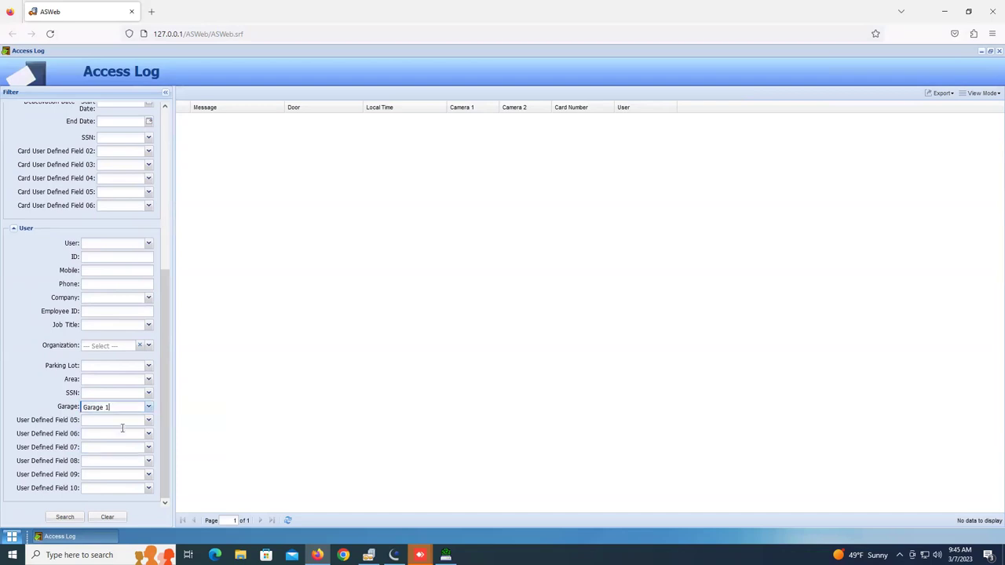